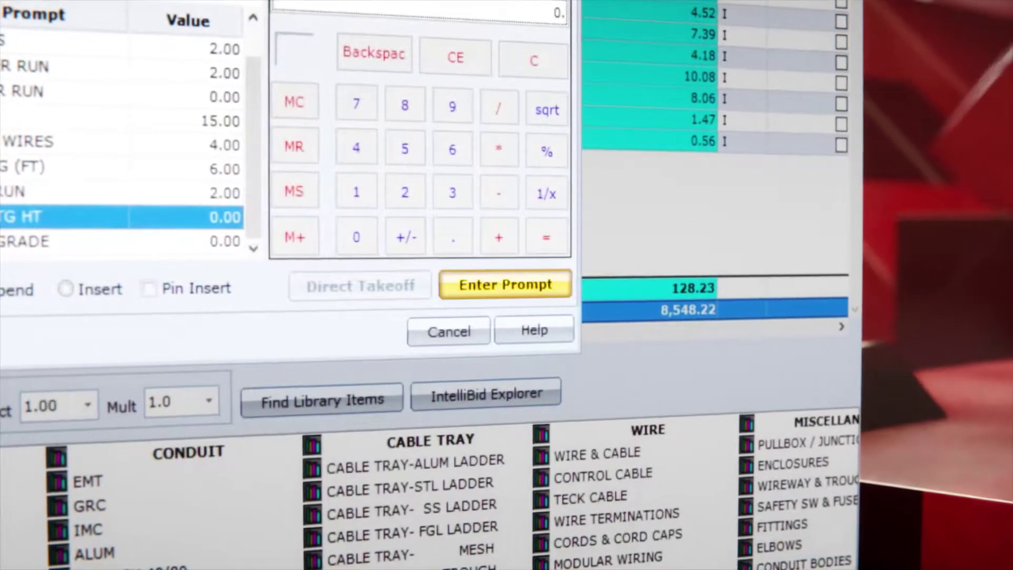
Confirm the filled formula prompts in the EMT ON CONCRETE Quantity dialog.
left_click(840, 393)
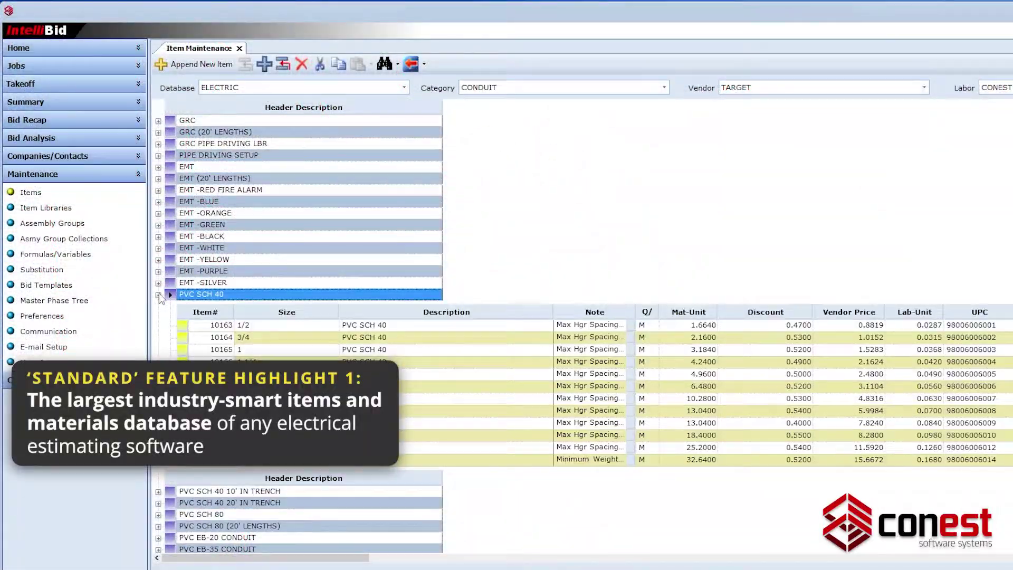
Collapse PVC SCH 40, switch to WIRE COPPER, and collapse the THW and THHN/THWN wire groups.
left_click(159, 294)
left_click(666, 88)
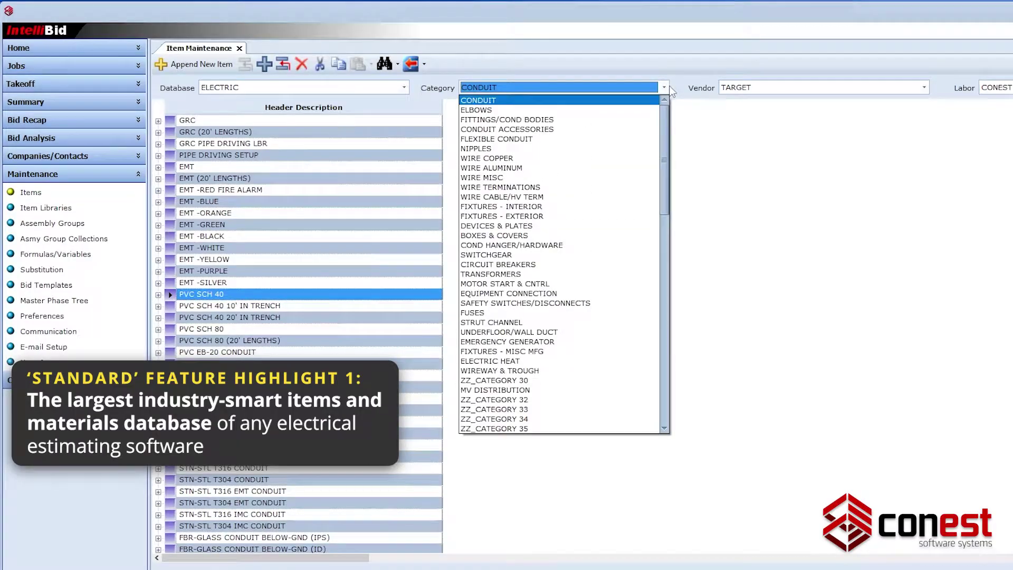
left_click(567, 158)
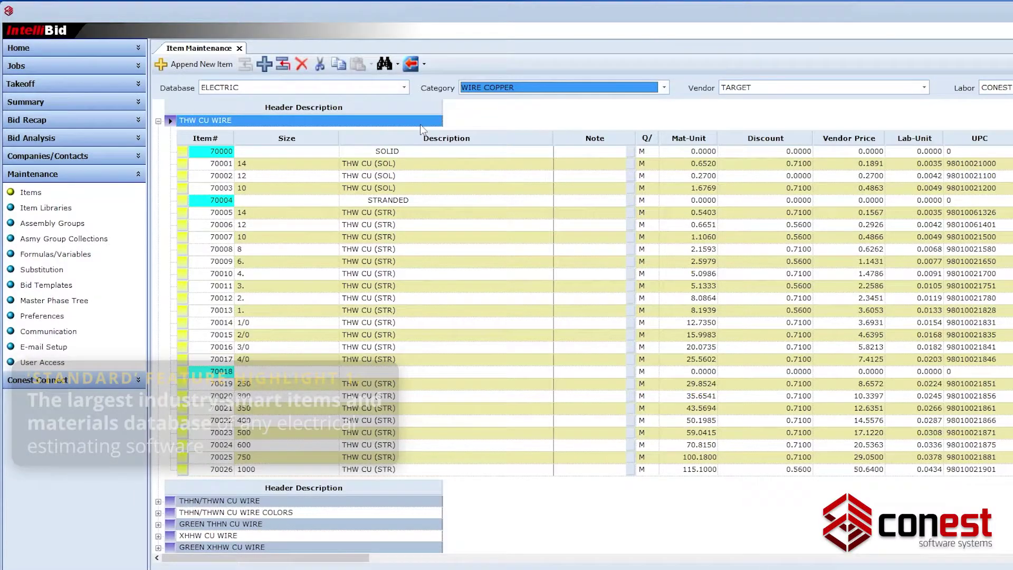
left_click(158, 121)
left_click(158, 144)
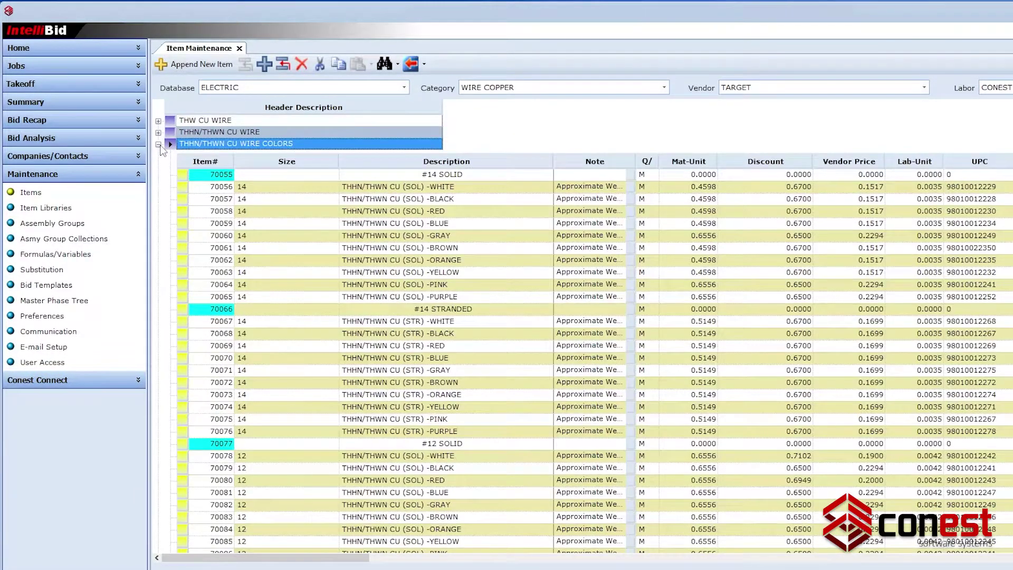
left_click(158, 144)
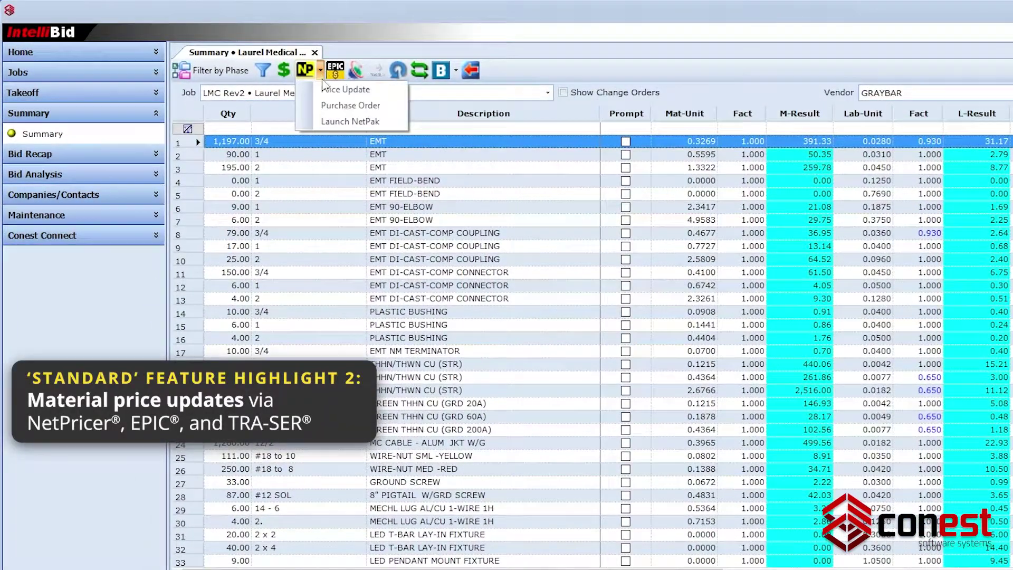
Run a NetPricer price update and page through the Best Buy Report to its last page.
left_click(326, 90)
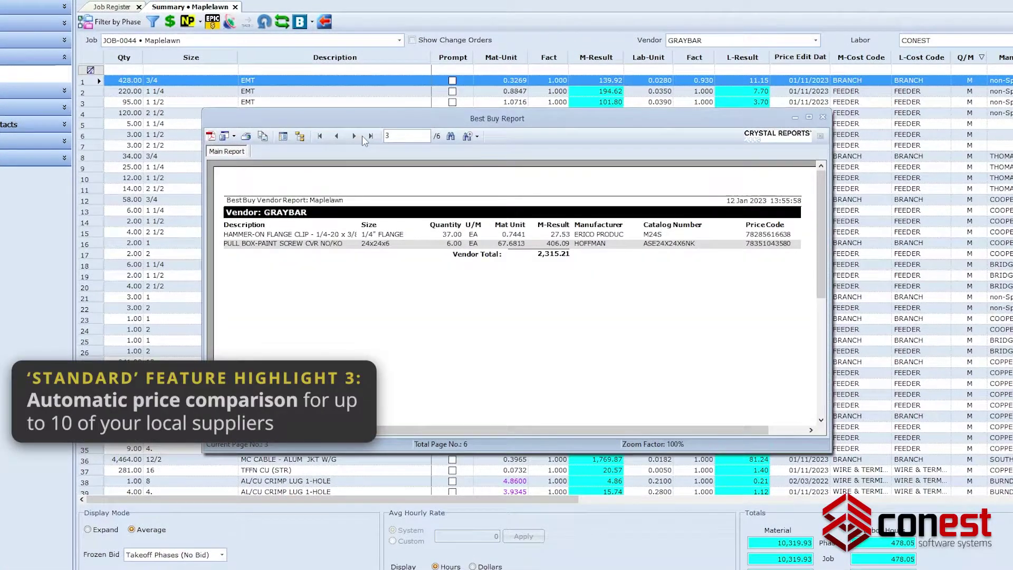
left_click(354, 137)
left_click(355, 136)
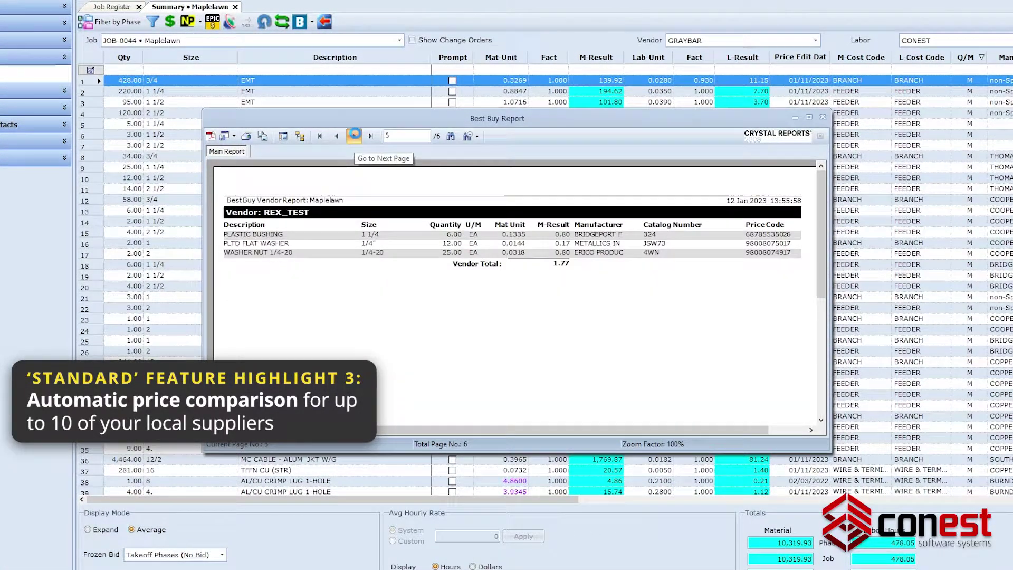
left_click(355, 137)
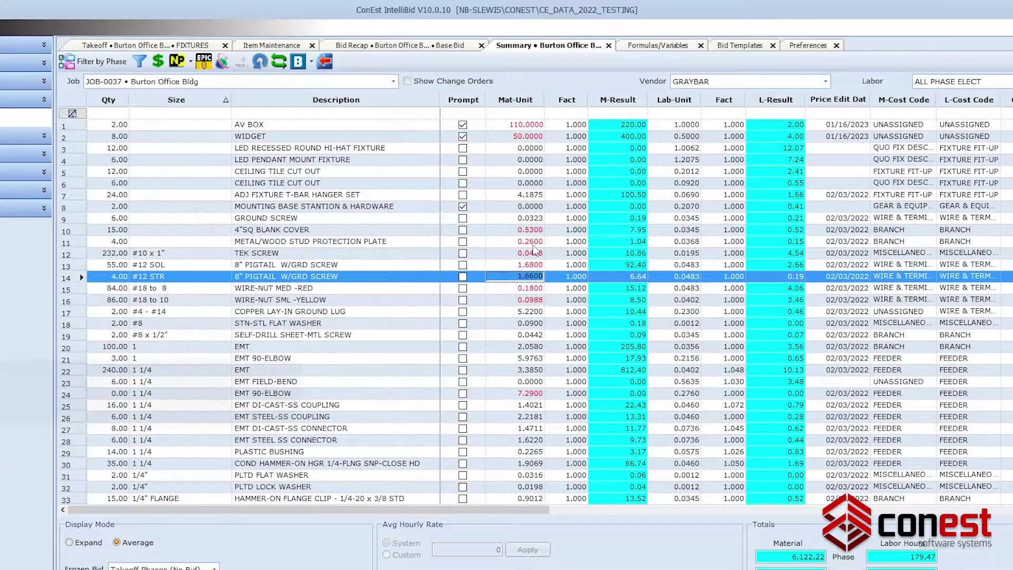
Set row 11's material unit price to .28 and apply summary pricing to the vendor.
left_click(533, 242)
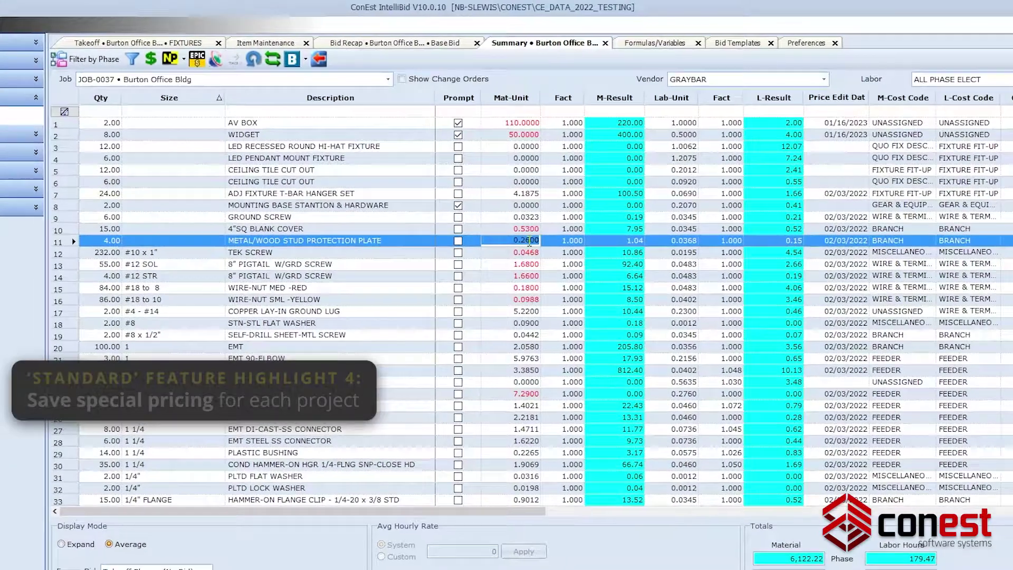
type(".2")
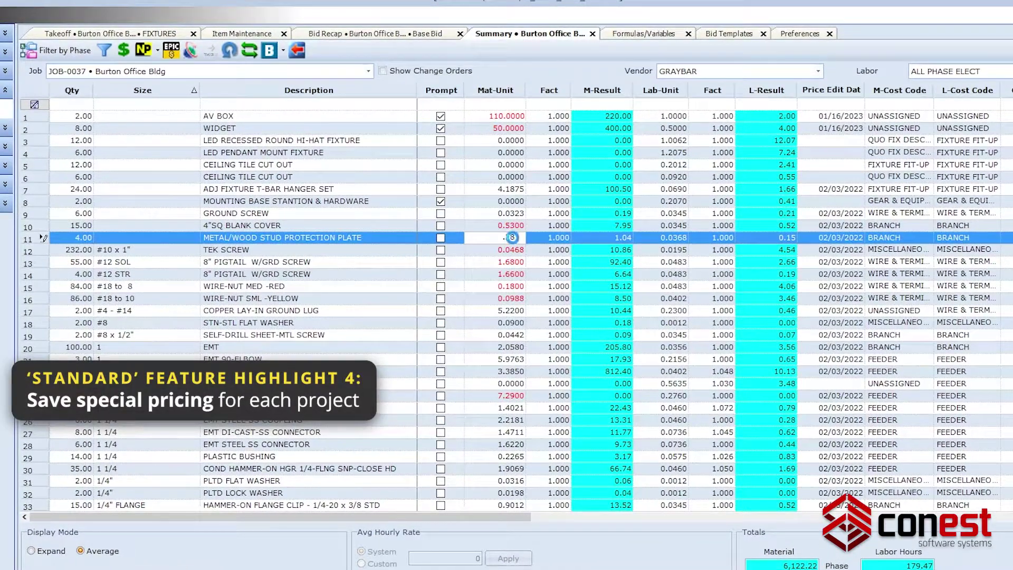
type("8")
key("Return")
left_click(123, 51)
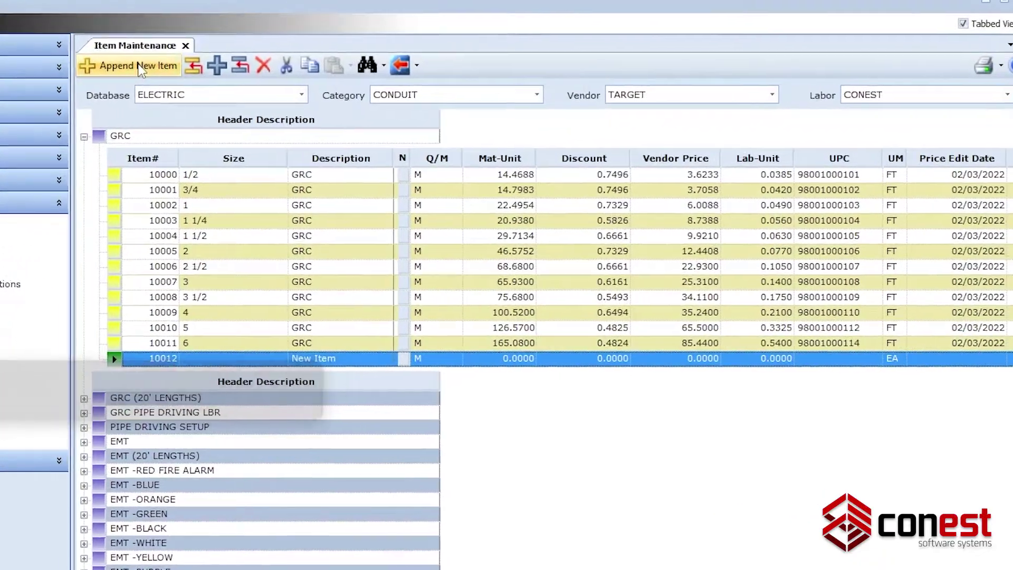
Fill the new item as size 8 GRC at 168.0000 material unit, keeping CONEST labor.
type("8")
key("Tab")
type("G")
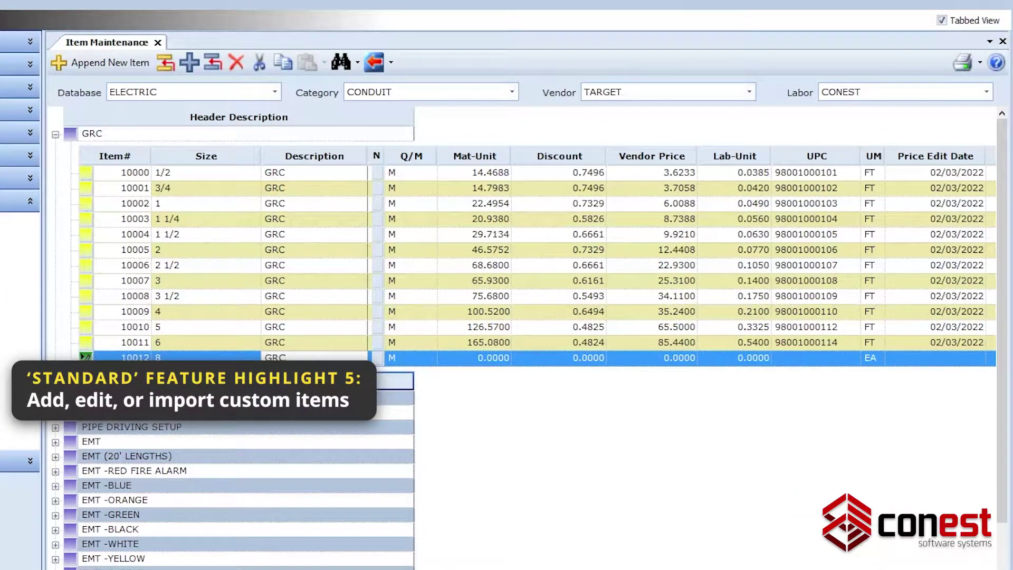
left_click(466, 358)
type("168.")
key("Tab")
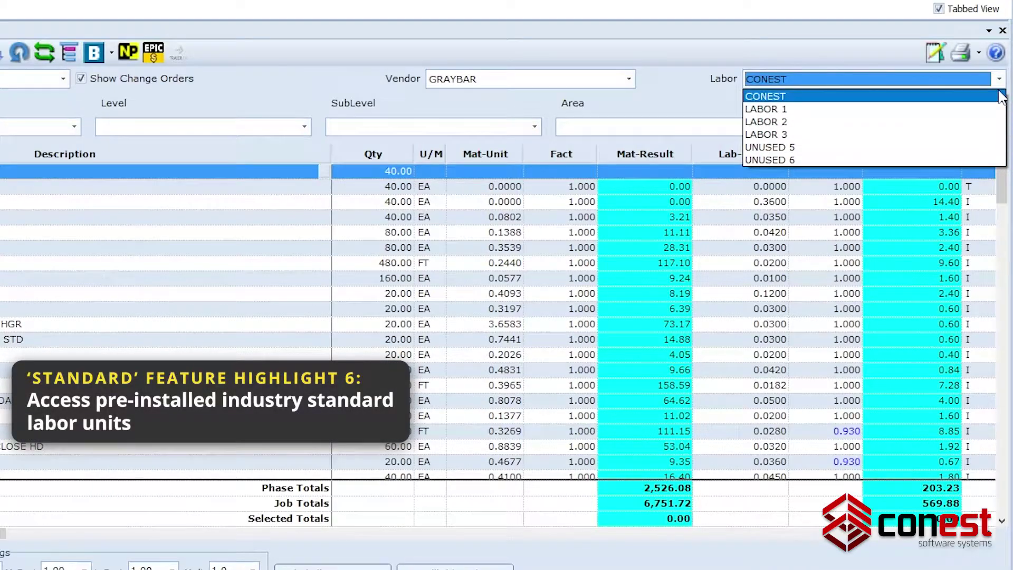
left_click(1000, 96)
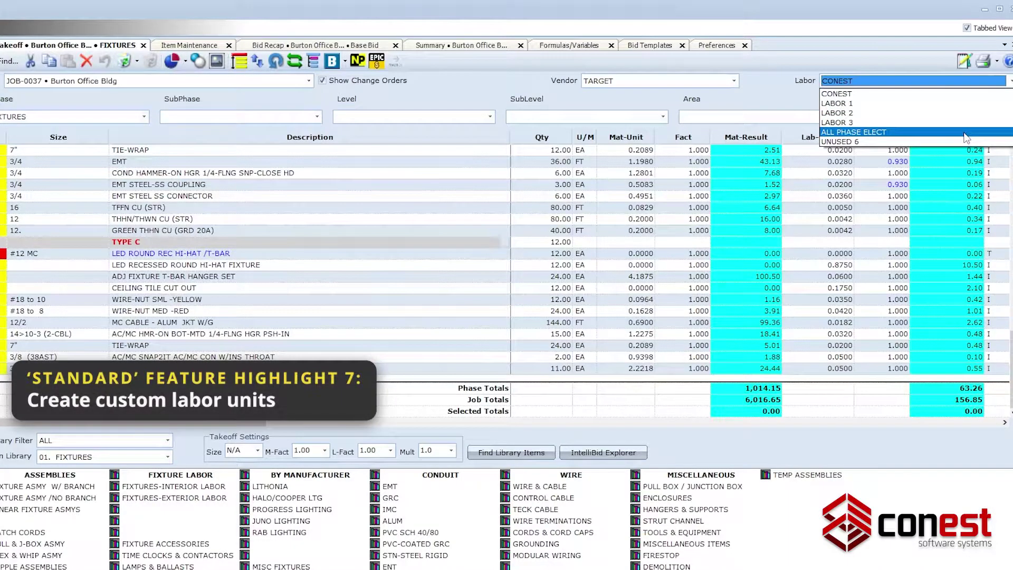
Use ALL PHASE ELECT labor, take off the assembly at mounting height 14 and 9 floors, and select rows 51–56.
left_click(965, 134)
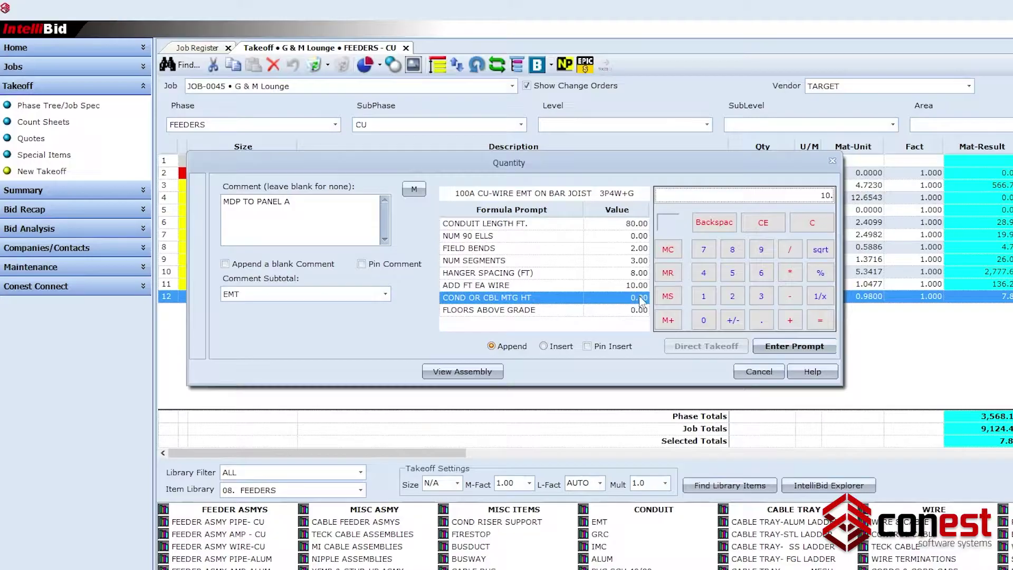
type("14.")
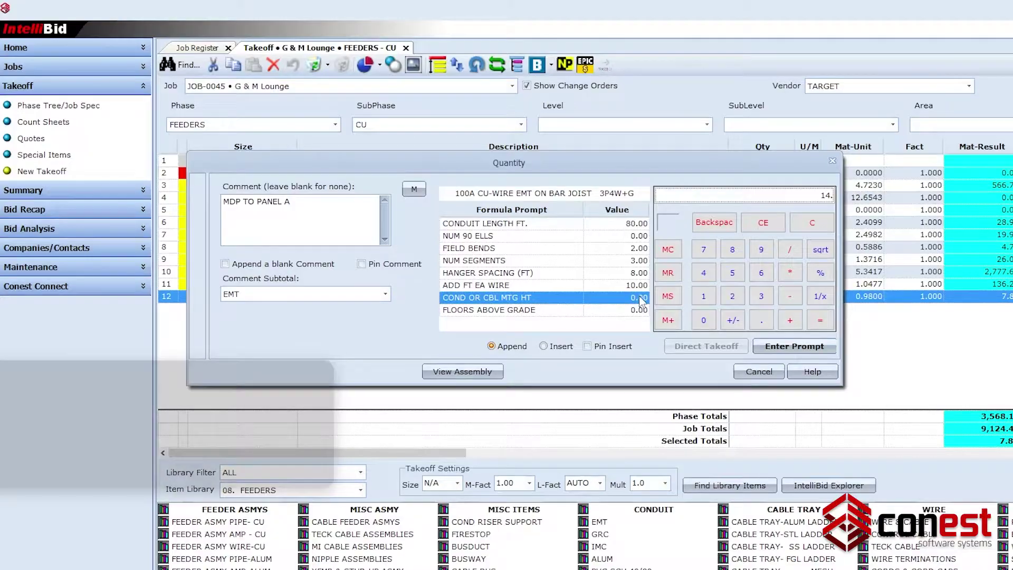
key("Return")
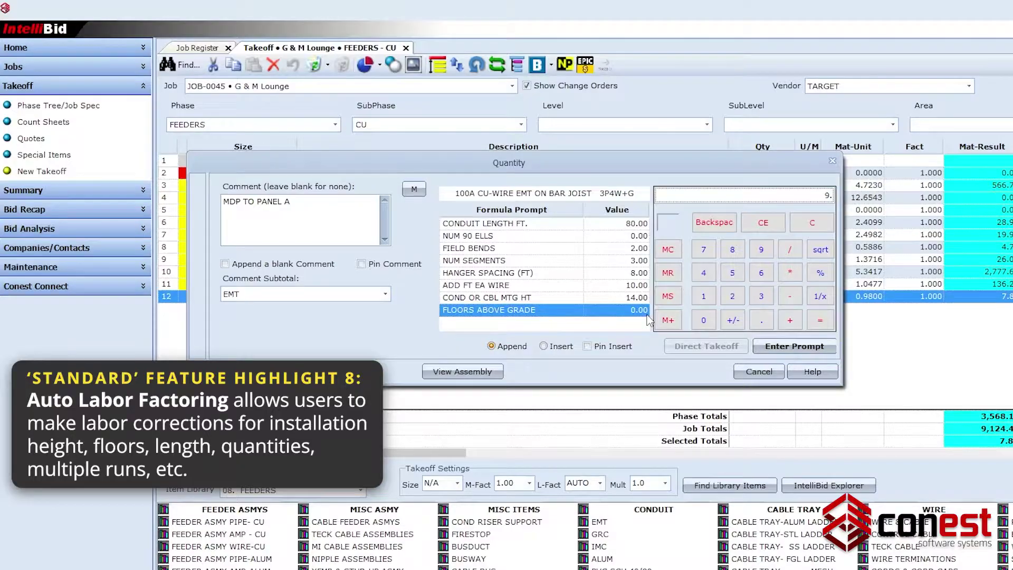
type("9")
key("Return")
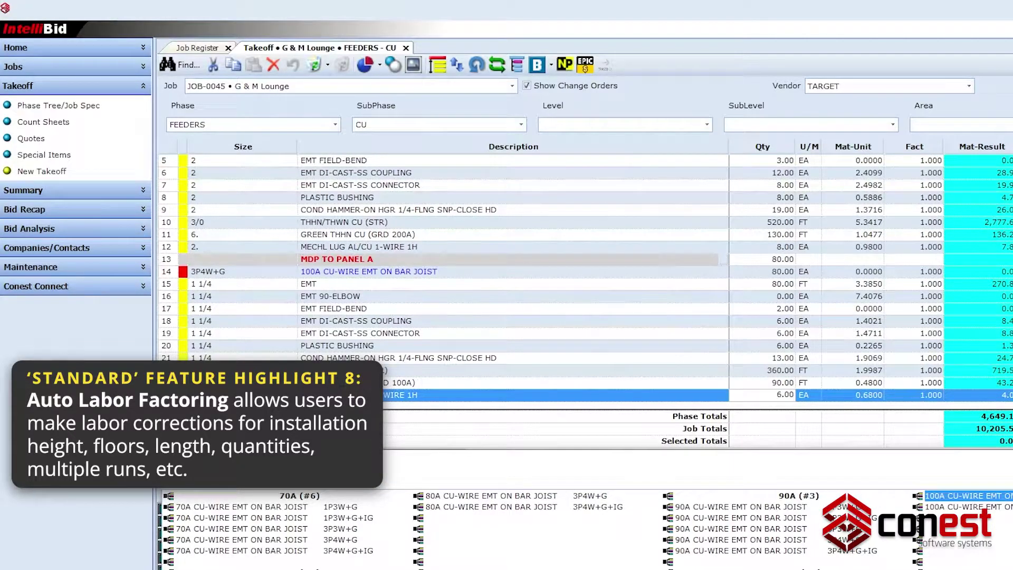
left_click(968, 506)
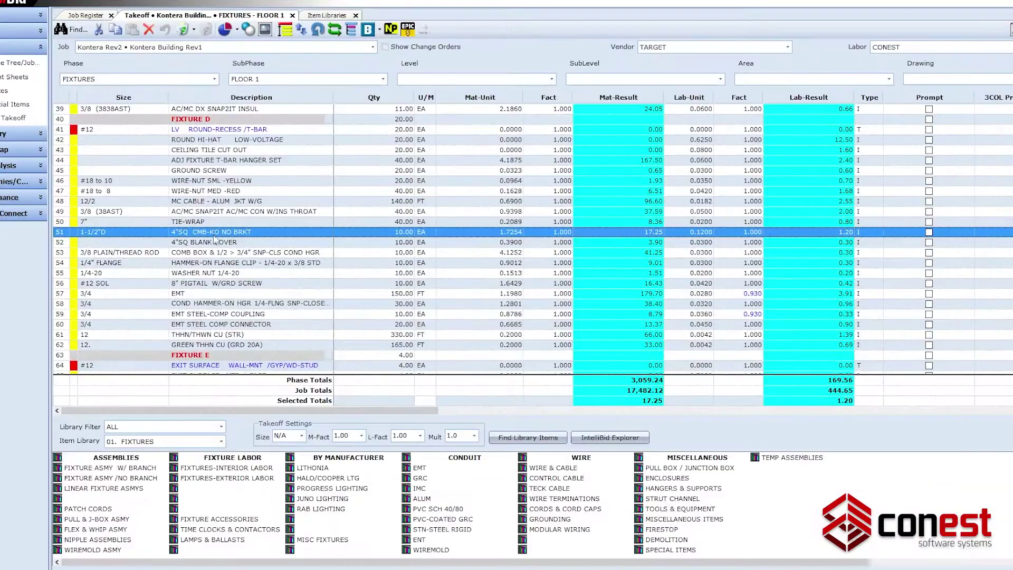
left_click_drag(214, 233, 213, 294)
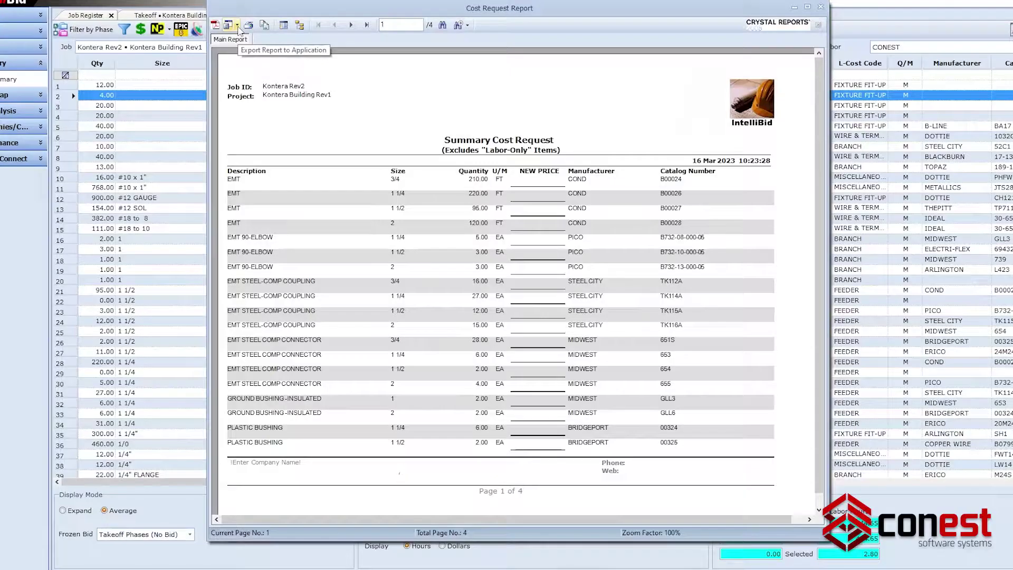
Export the Kontera Rev2 cost request report to Microsoft Excel.
left_click(237, 25)
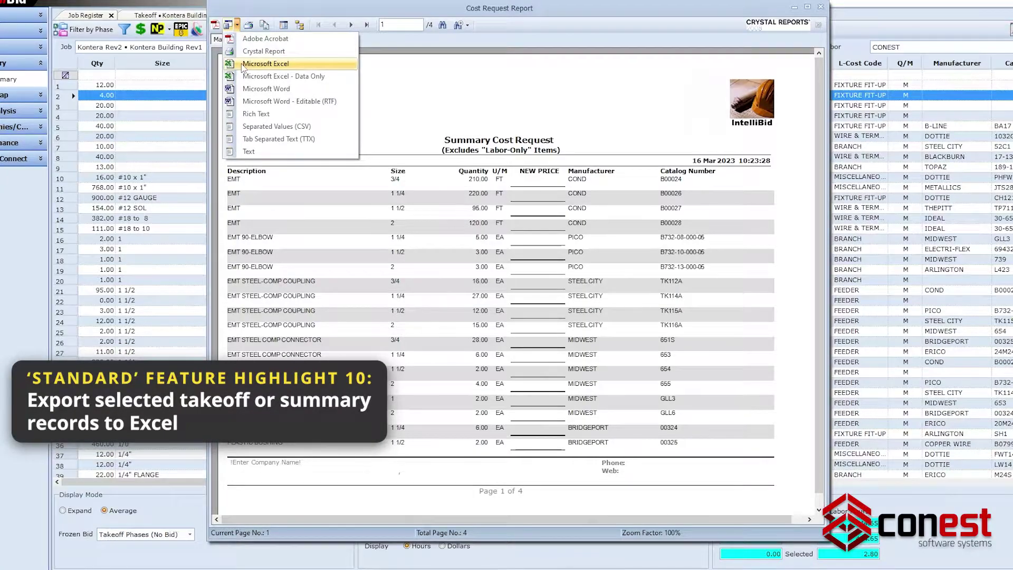
left_click(265, 64)
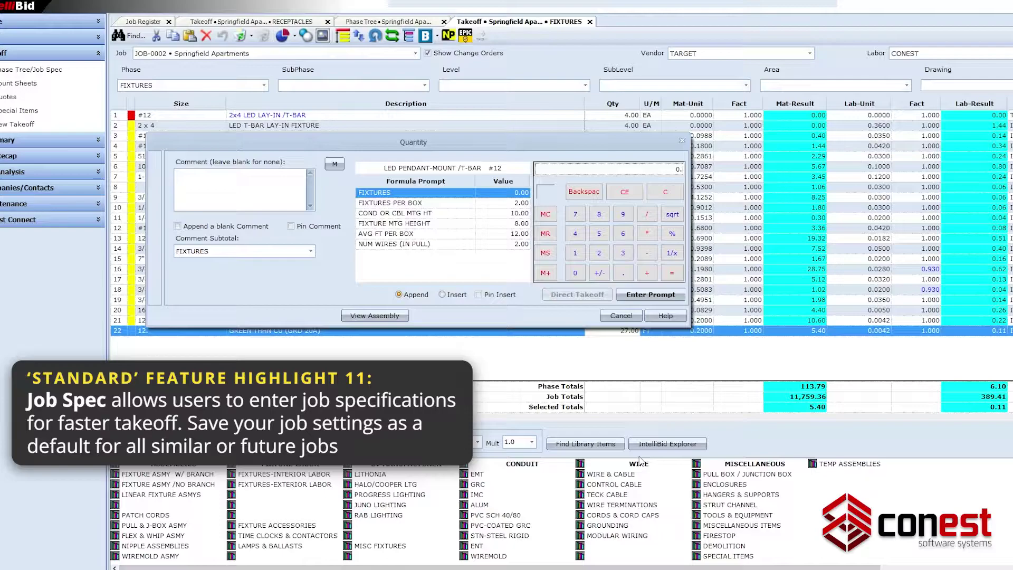
Confirm the FIXTURES quantity, then paste-append the copied items into the FLOOR 2 subphase.
left_click(616, 291)
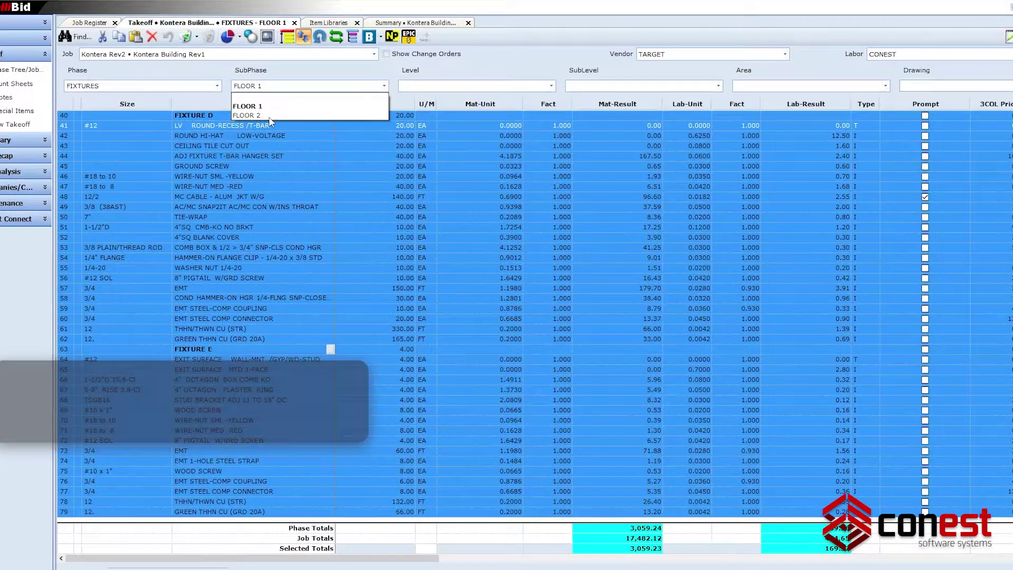
left_click(269, 116)
right_click(271, 138)
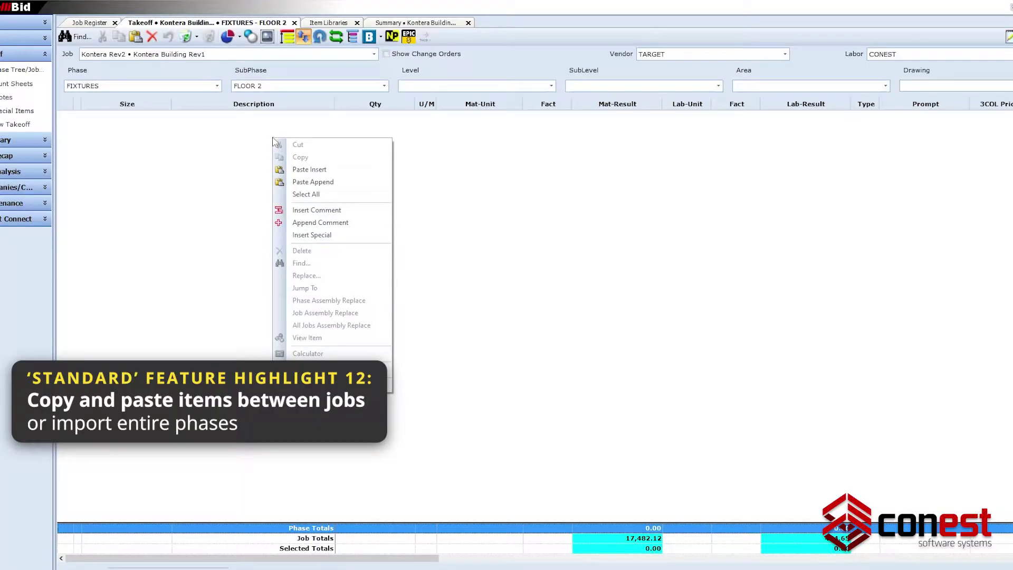
left_click(313, 182)
left_click(460, 342)
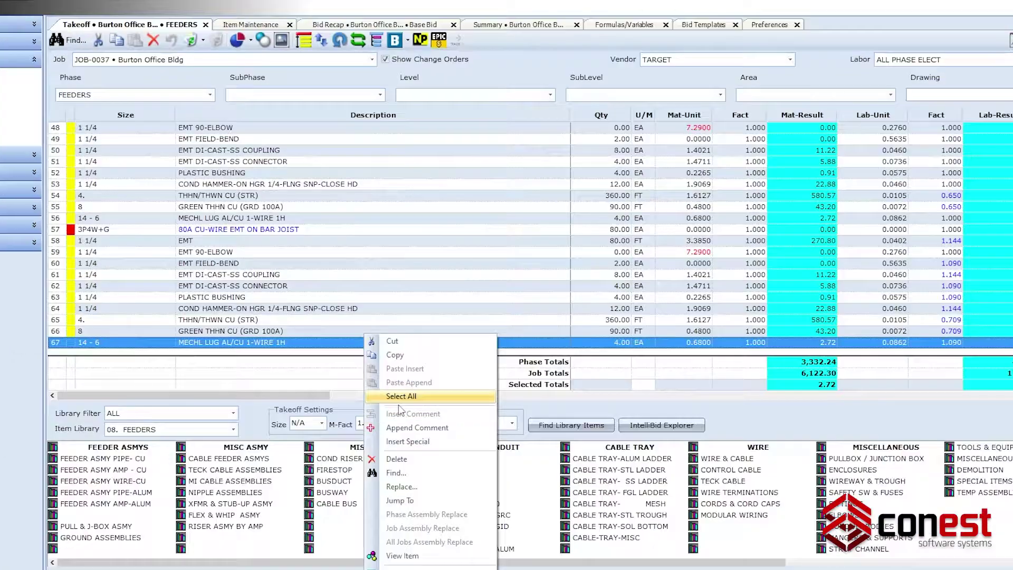
Add a NOALUX special item with the comment TYPE G.
left_click(406, 442)
type("NOALUX")
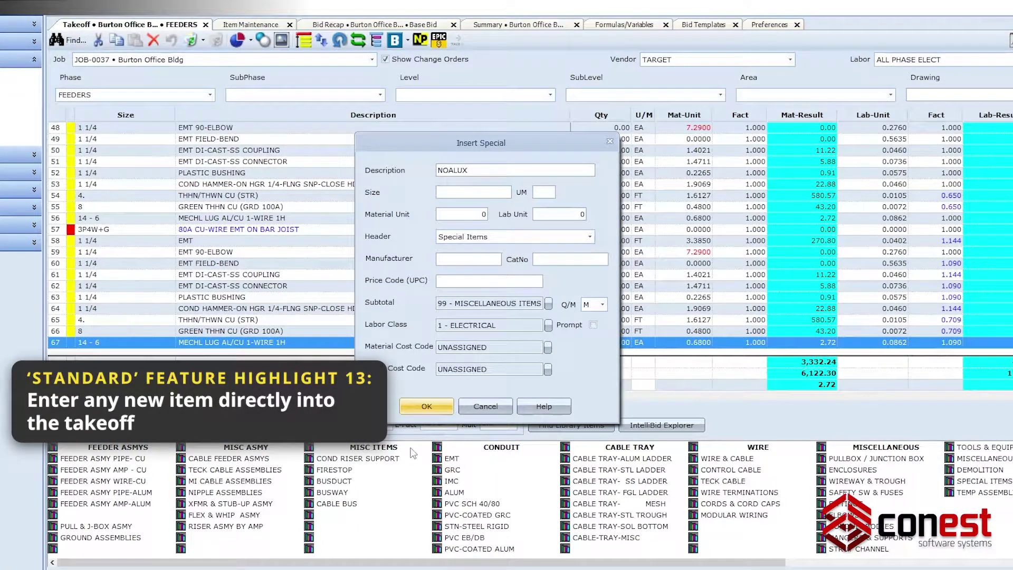
key("Return")
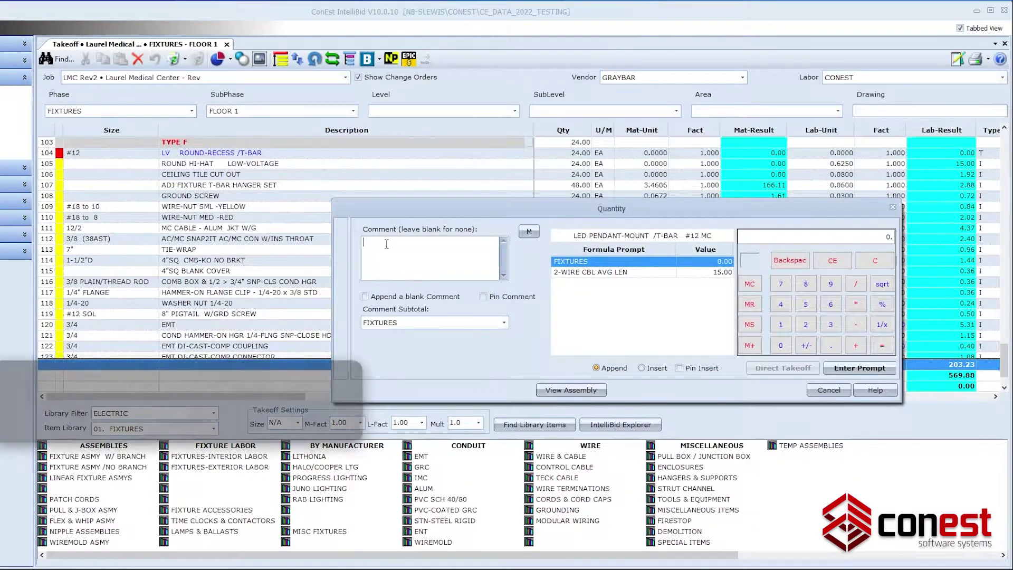
type("TYPE G")
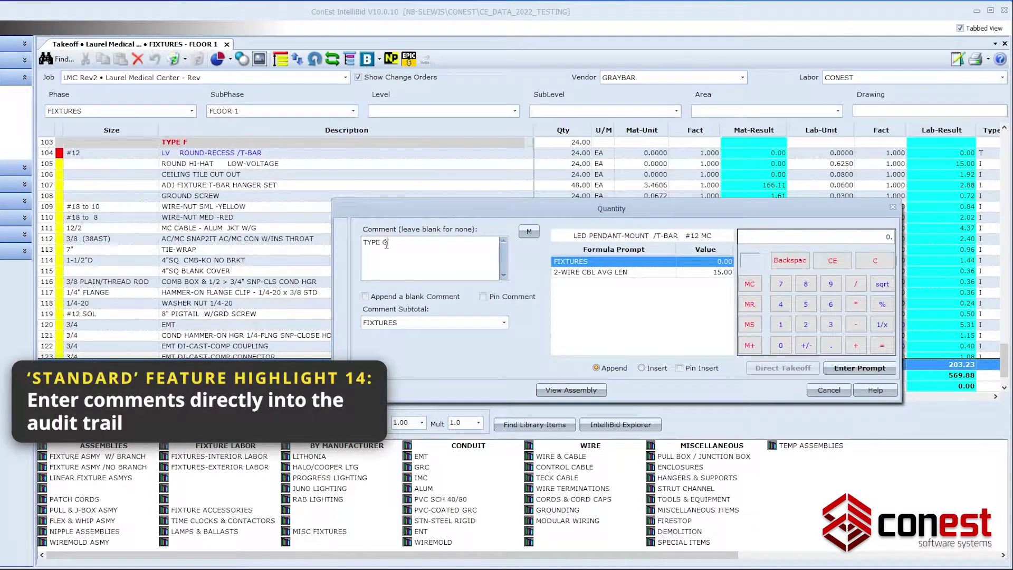
left_click(869, 373)
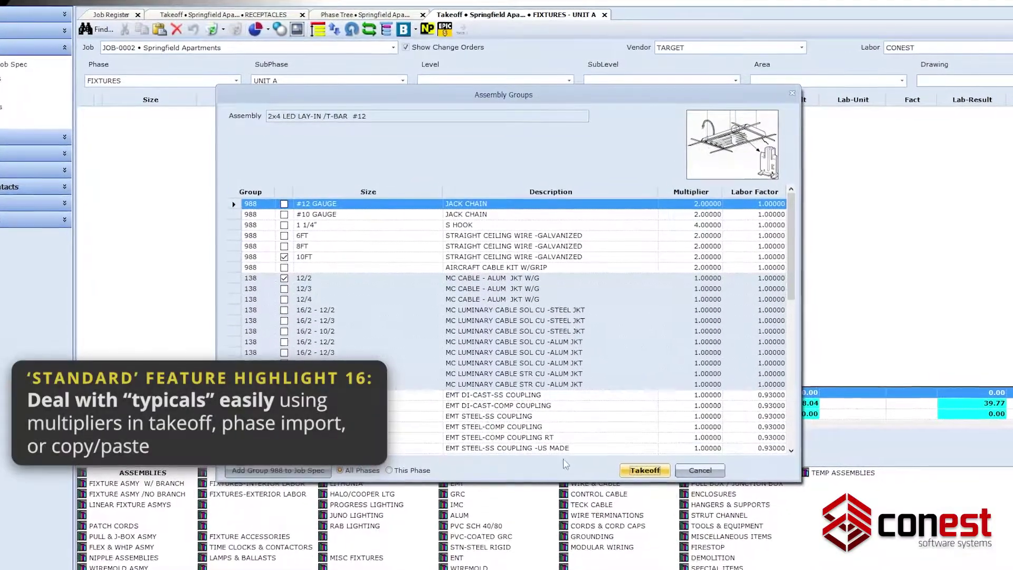
Accept the 2x4 LED lay-in fixture assembly and confirm its formula prompts to add 20 items.
key("Return")
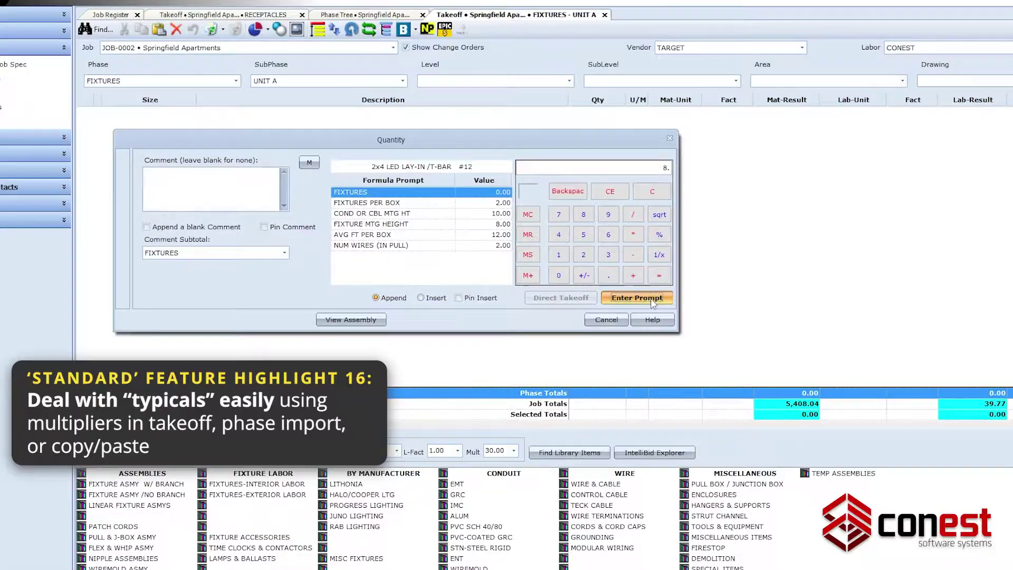
left_click(653, 303)
left_click(653, 303)
left_click(653, 304)
left_click(654, 304)
left_click(654, 303)
left_click(654, 305)
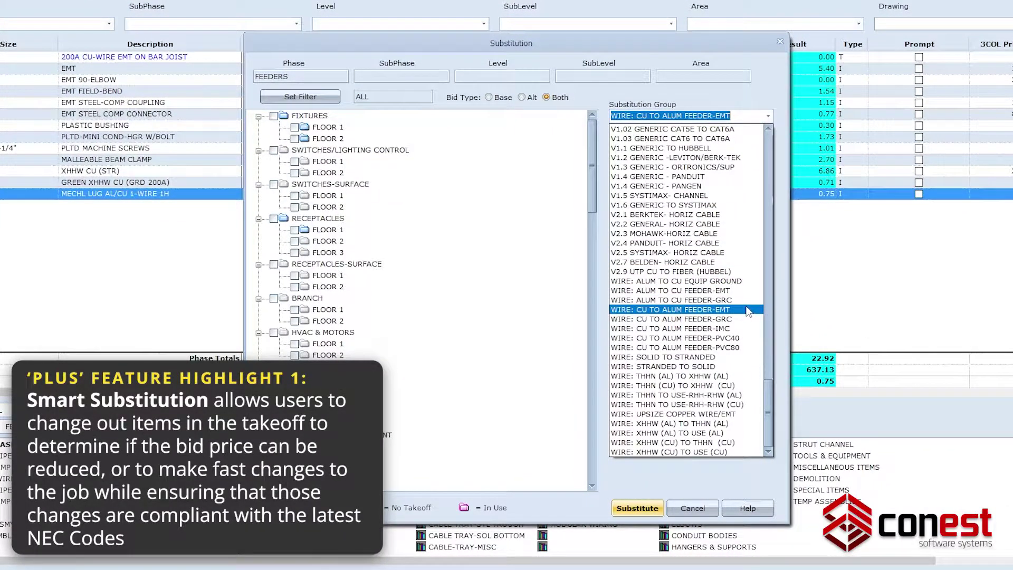
Substitute FEEDERS wire using WIRE: CU TO ALUM FEEDER-EMT, skipping the substitution log.
left_click(747, 313)
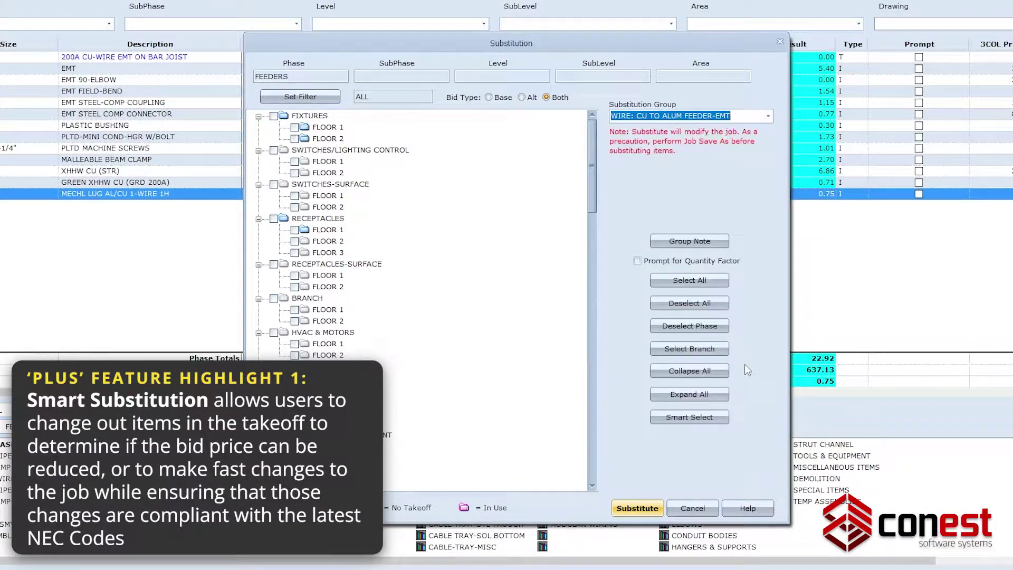
left_click(638, 509)
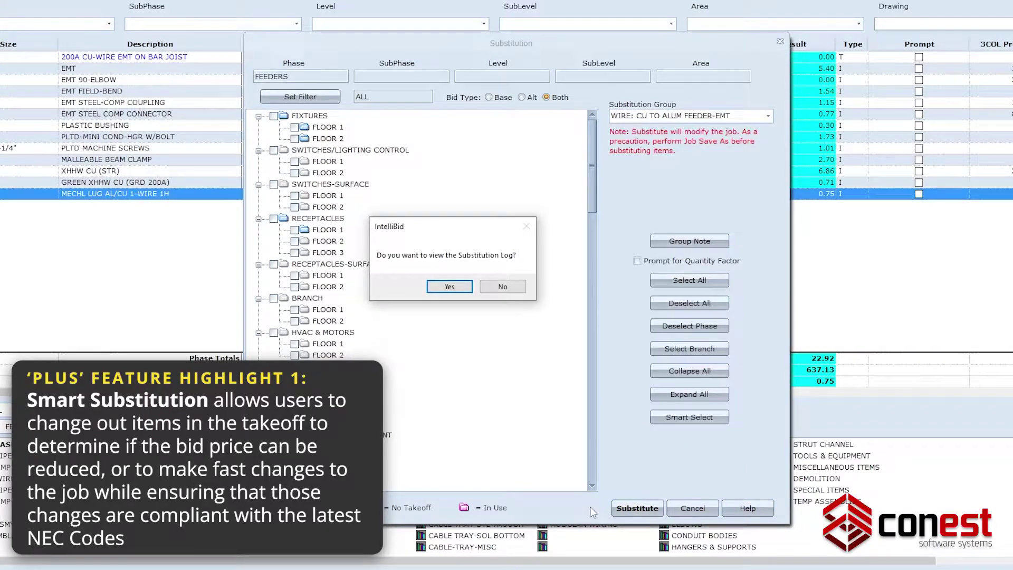
left_click(510, 288)
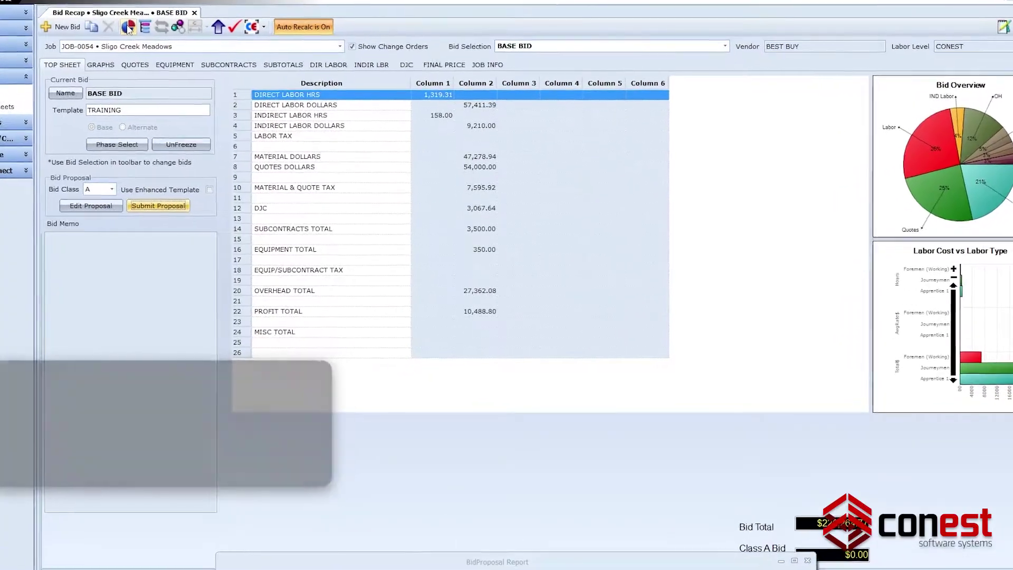
Review the DX RECEPT 15A COMMERCIAL and FROM DP-A TO PP-1 bid breakouts, then close them.
left_click(122, 24)
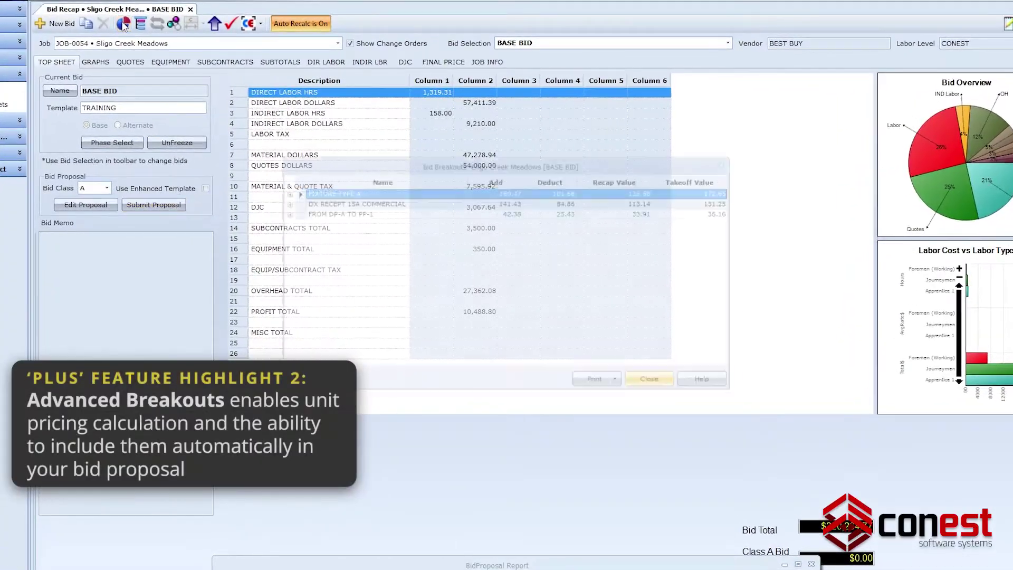
left_click(284, 202)
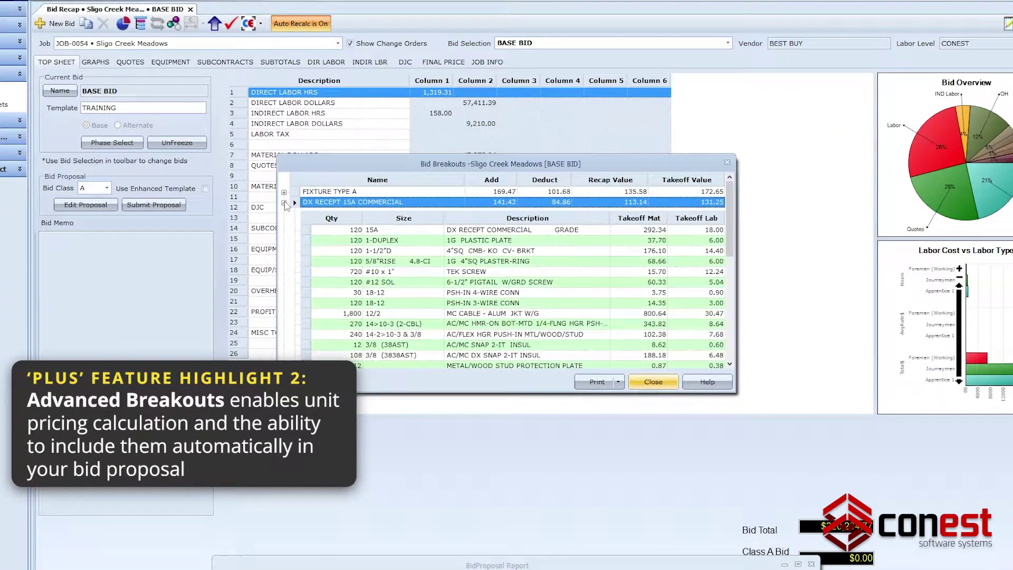
left_click(283, 202)
left_click(284, 213)
left_click(284, 213)
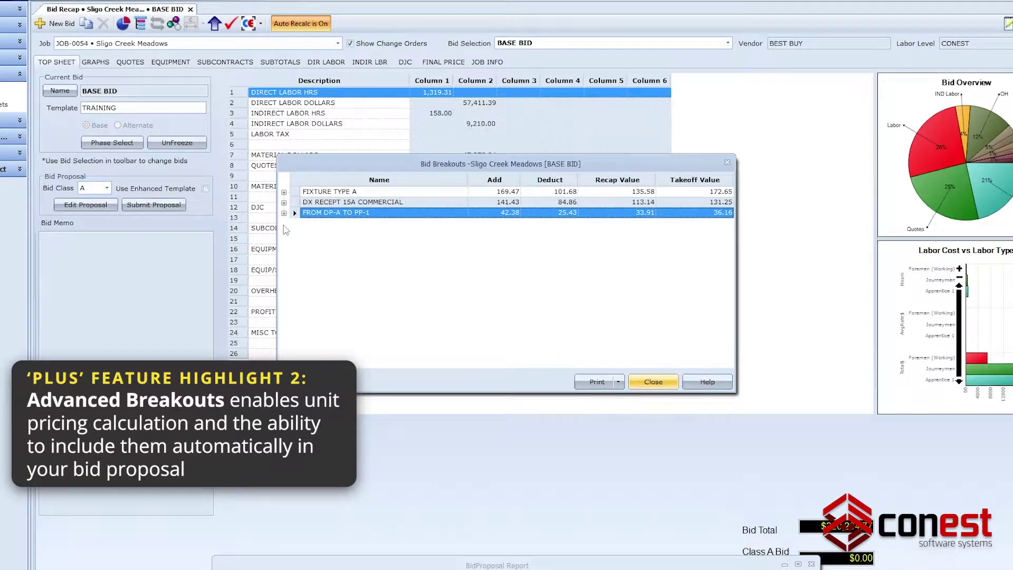
left_click(654, 382)
left_click_drag(695, 563, 710, 22)
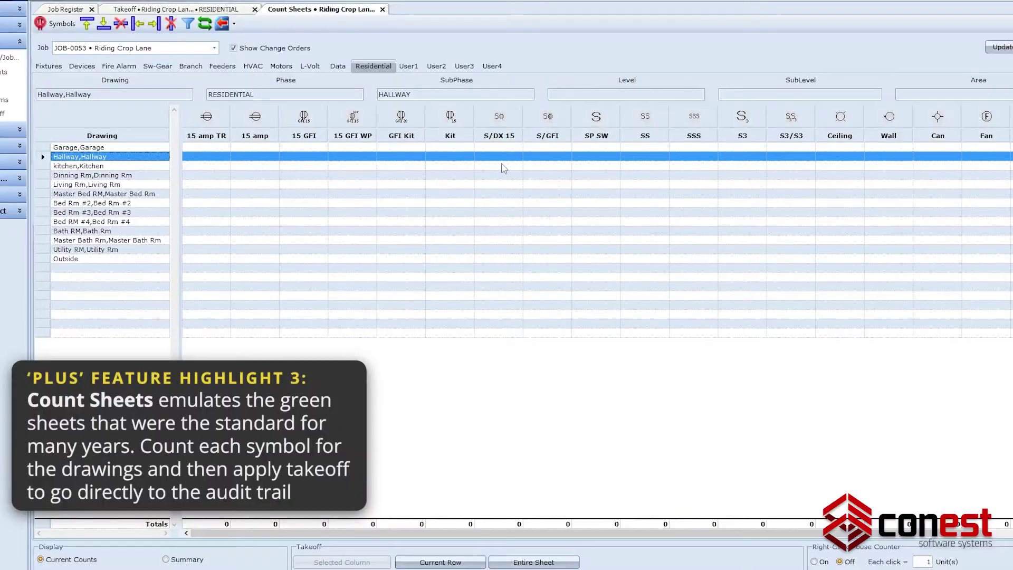
Enter a count of 1 in the Hallway row's SP SW cell.
left_click(598, 156)
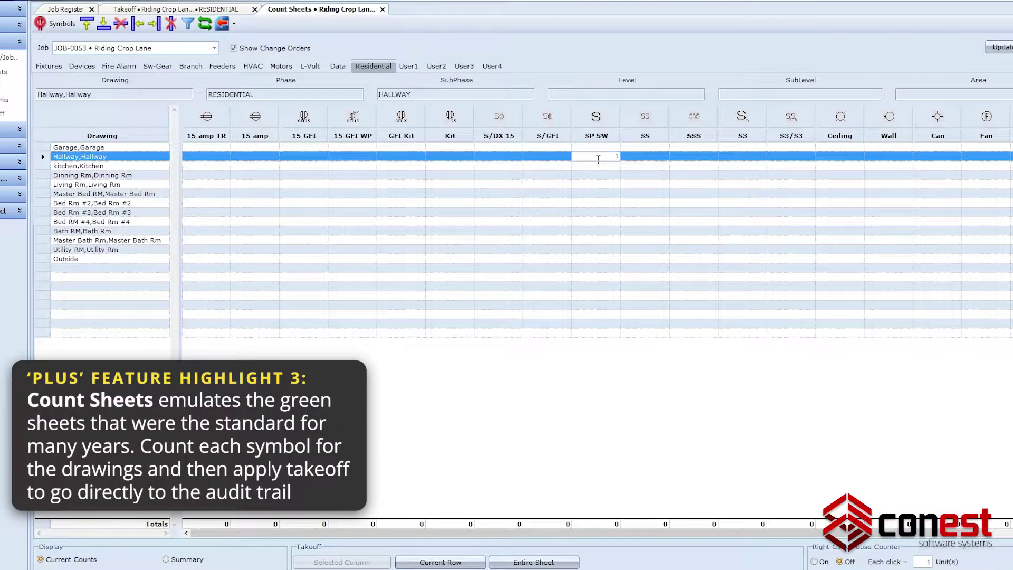
left_click(137, 167)
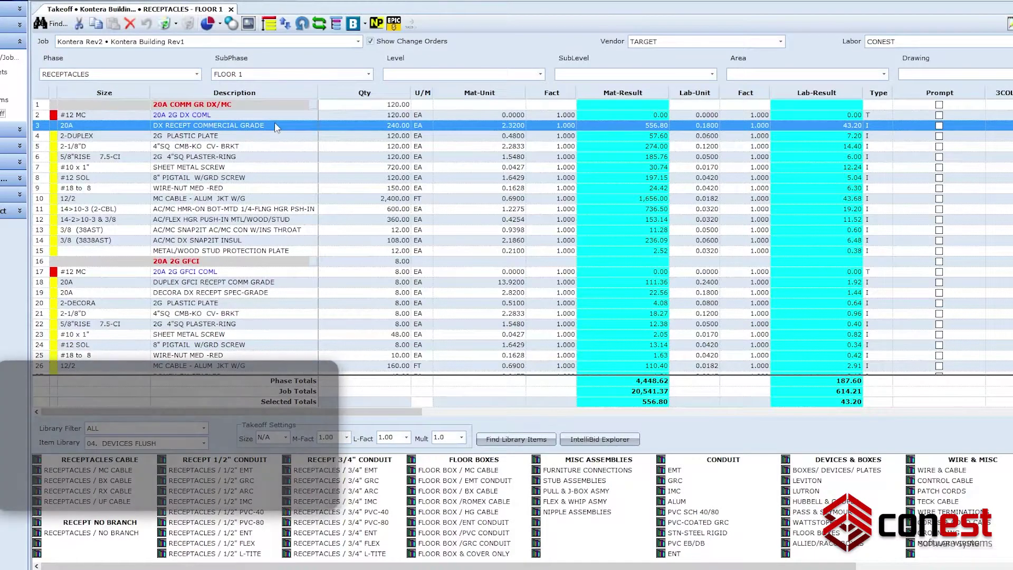
Review the DX RECEPT item details, then view the contents of OFFSET NIPPLE ASSEMBLY 2 1/2.
right_click(275, 127)
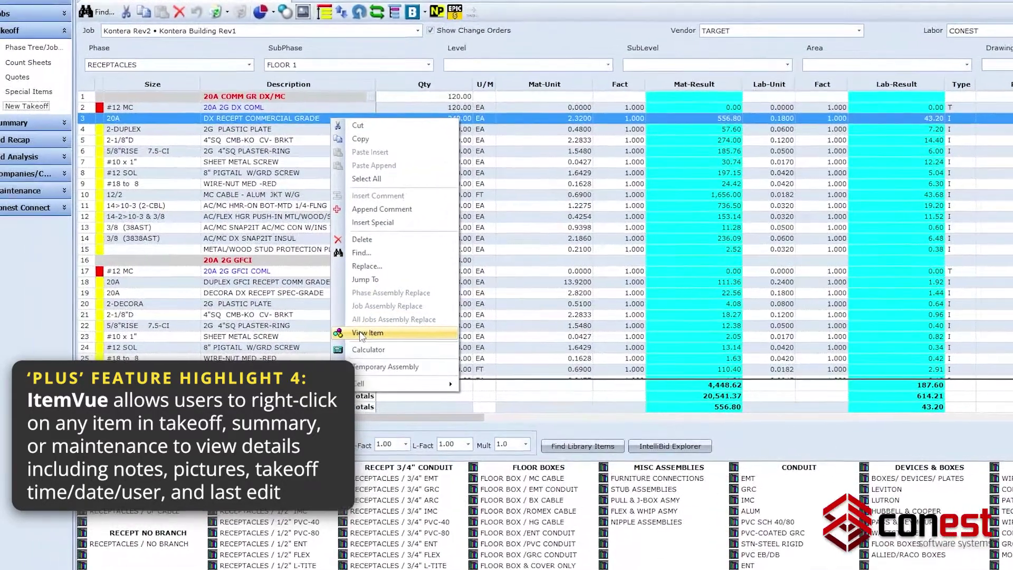
left_click(362, 333)
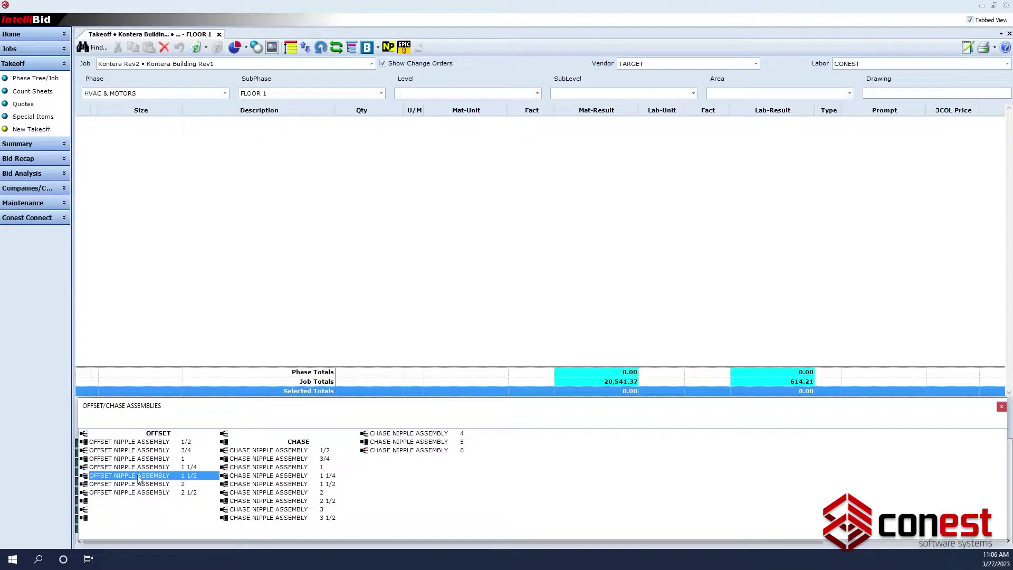
left_click(135, 494)
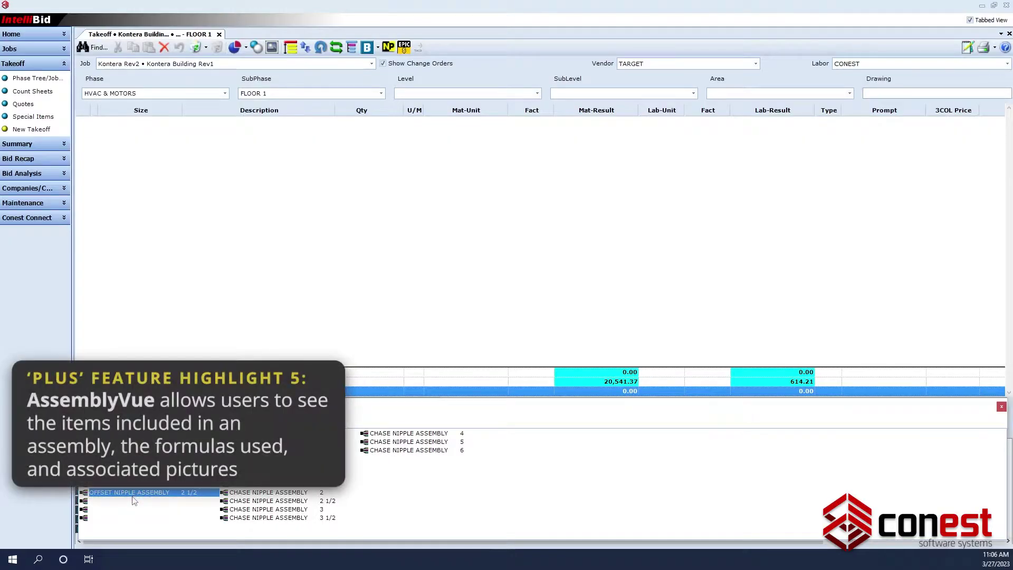
right_click(136, 498)
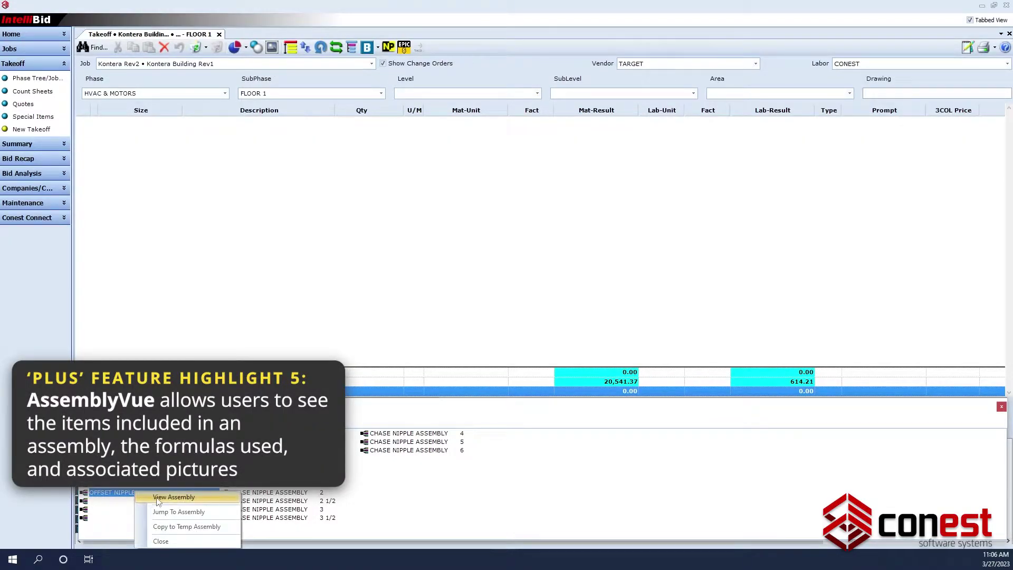
left_click(174, 498)
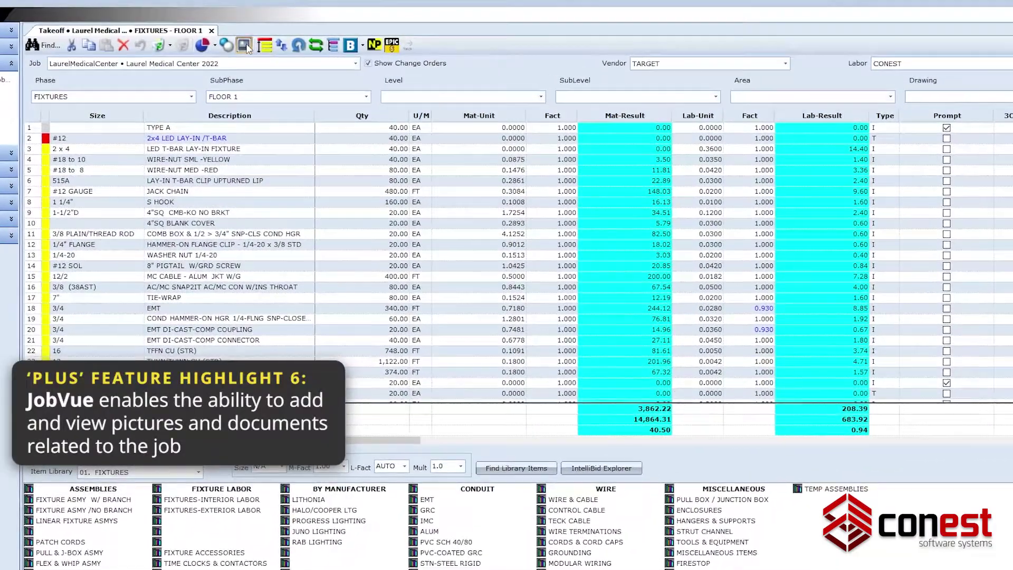
Open the JobVue picture and document gallery for the Laurel Medical Center 2022 job.
left_click(253, 47)
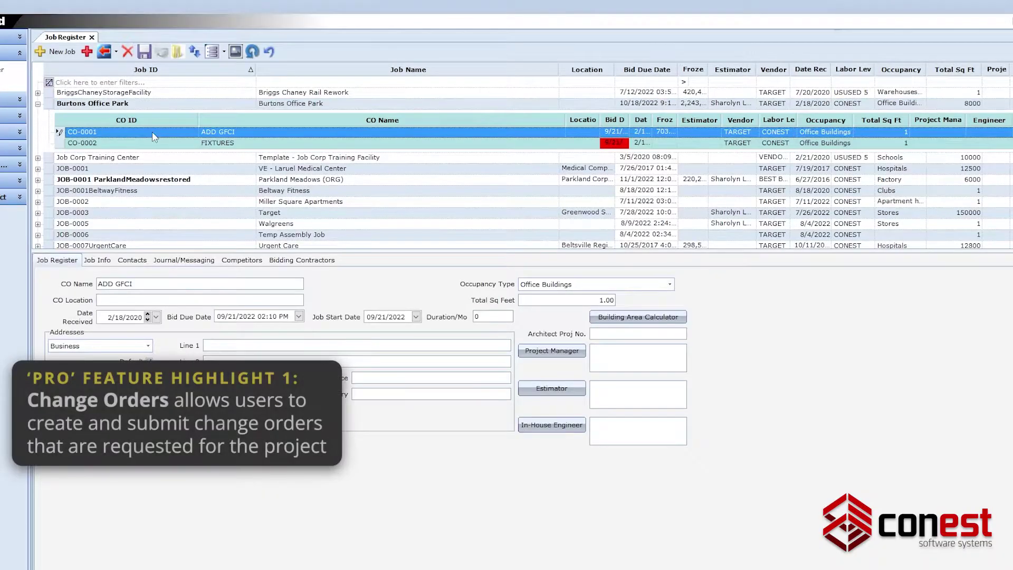
Drag the CO-0001 ADD GFCI change order proposal report up into view.
left_click_drag(493, 478, 480, 62)
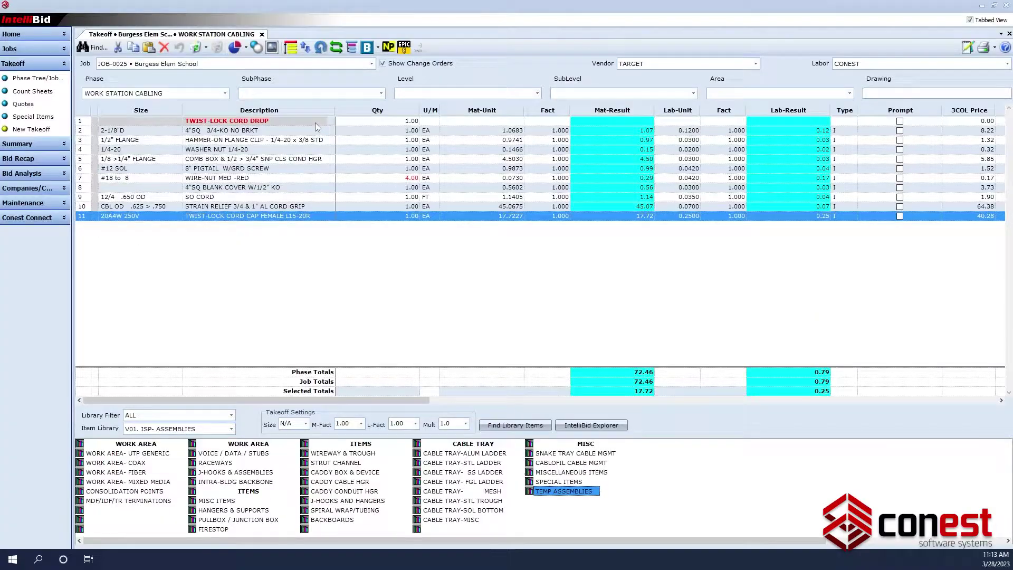
Select all eleven WORK STATION CABLING takeoff items and make a temporary assembly from them.
right_click(334, 114)
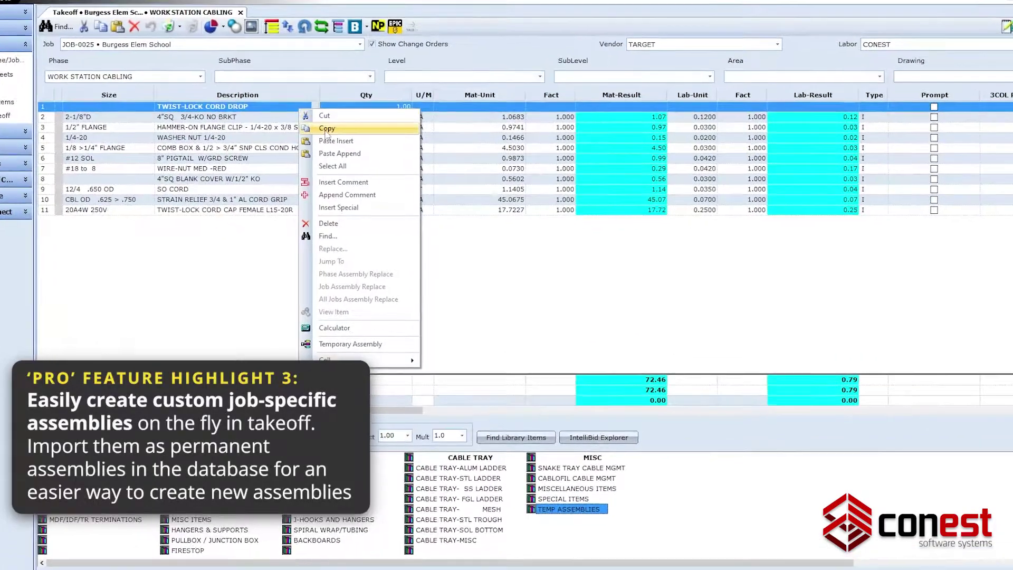
left_click(326, 165)
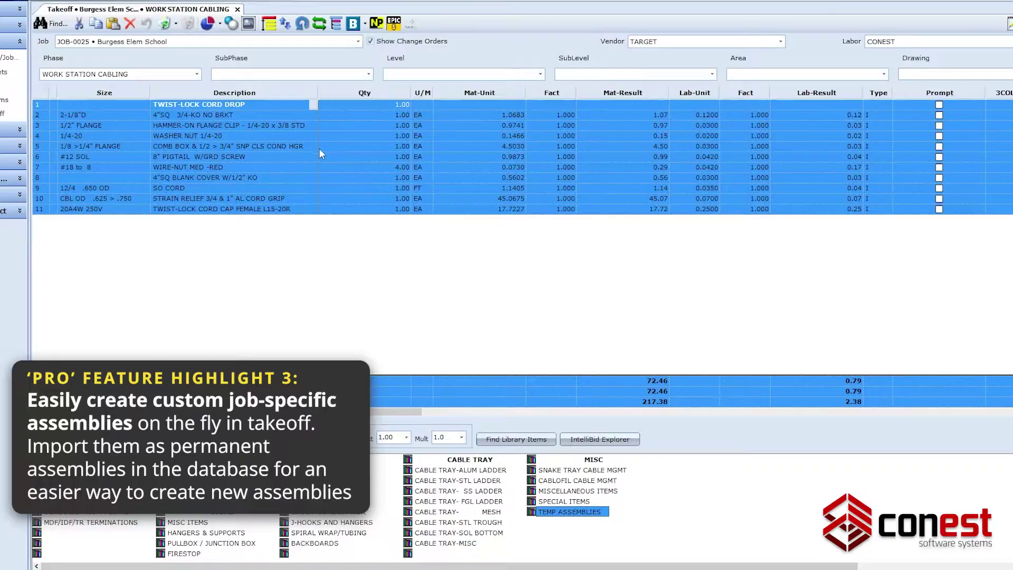
right_click(310, 128)
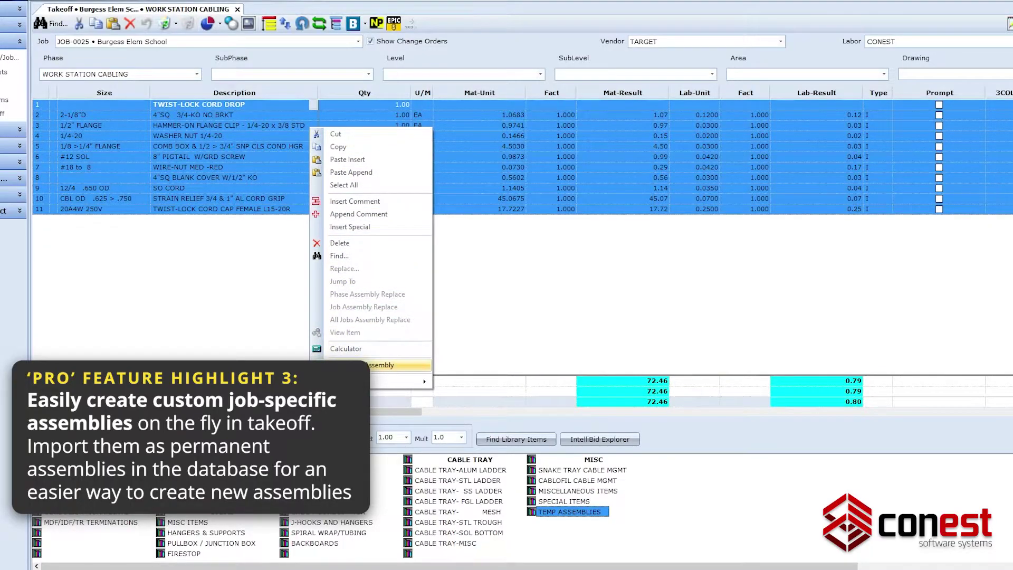
left_click(348, 364)
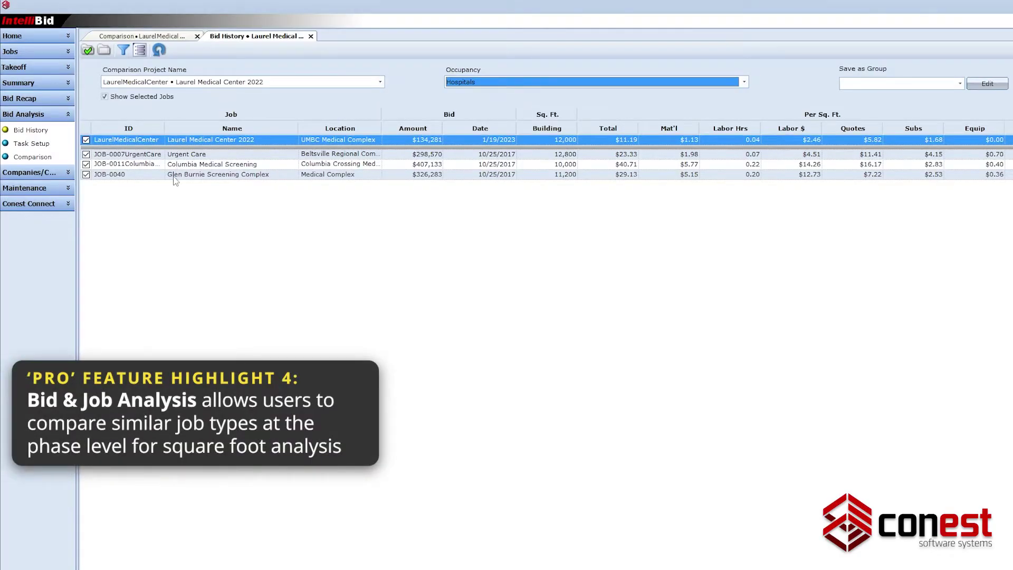
Show the phase-level Bid Analysis comparison, then select the second Burns Construction proposal journal entry.
left_click(44, 159)
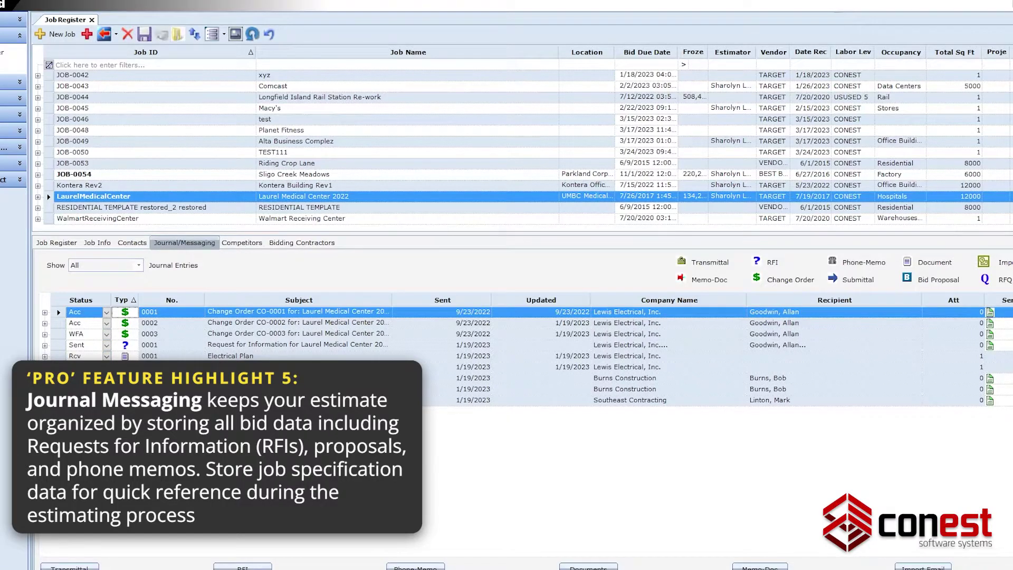
left_click(624, 389)
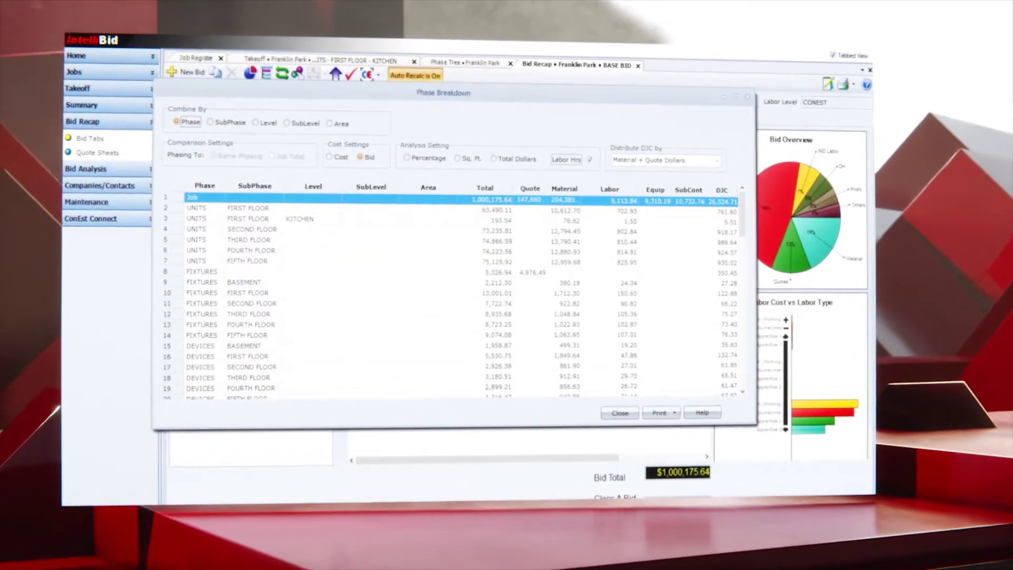
Preview the Phase Breakdown as a report and apply the AUTO labor factor in the takeoff.
left_click(666, 416)
left_click(686, 429)
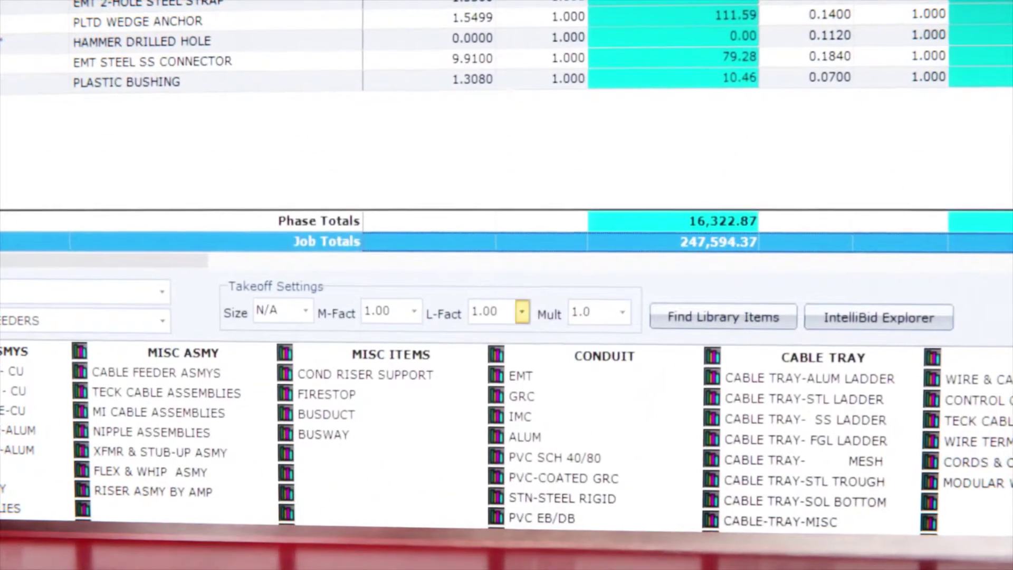
key("Return")
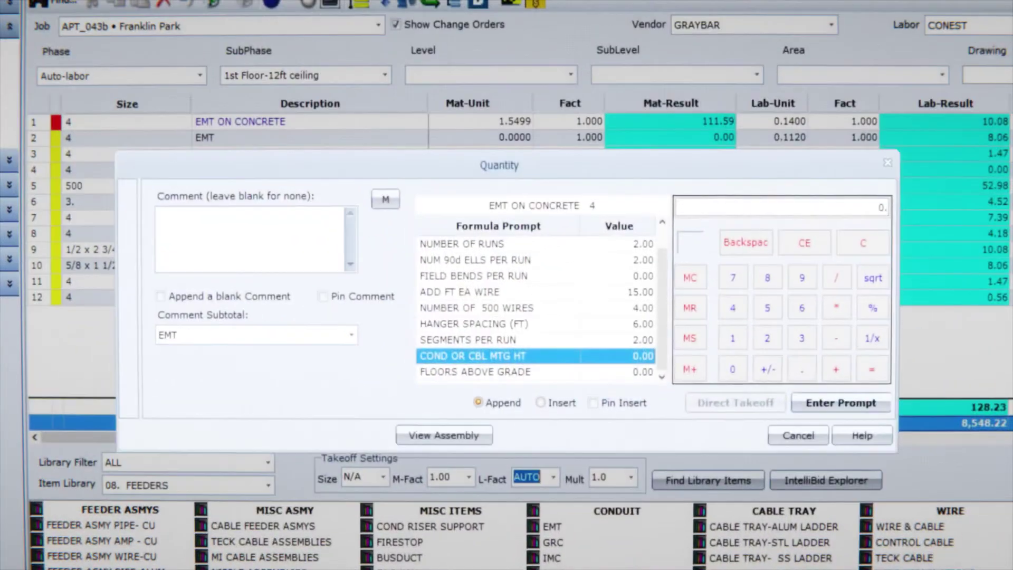